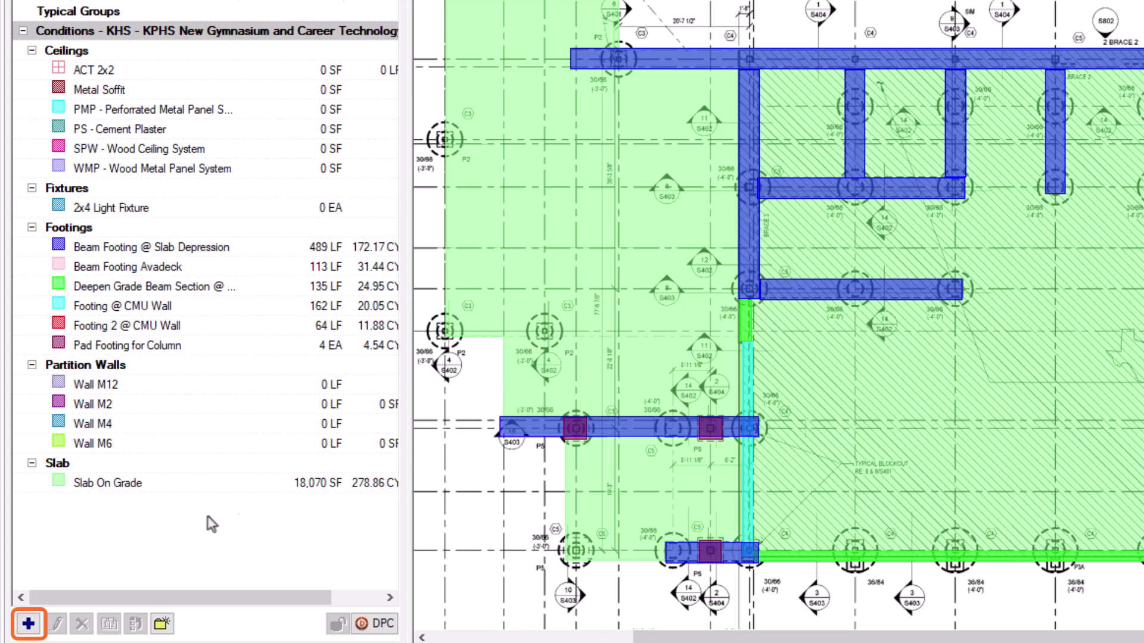
# Step: Create a new condition and set its style to Count
pyautogui.click(26, 625)
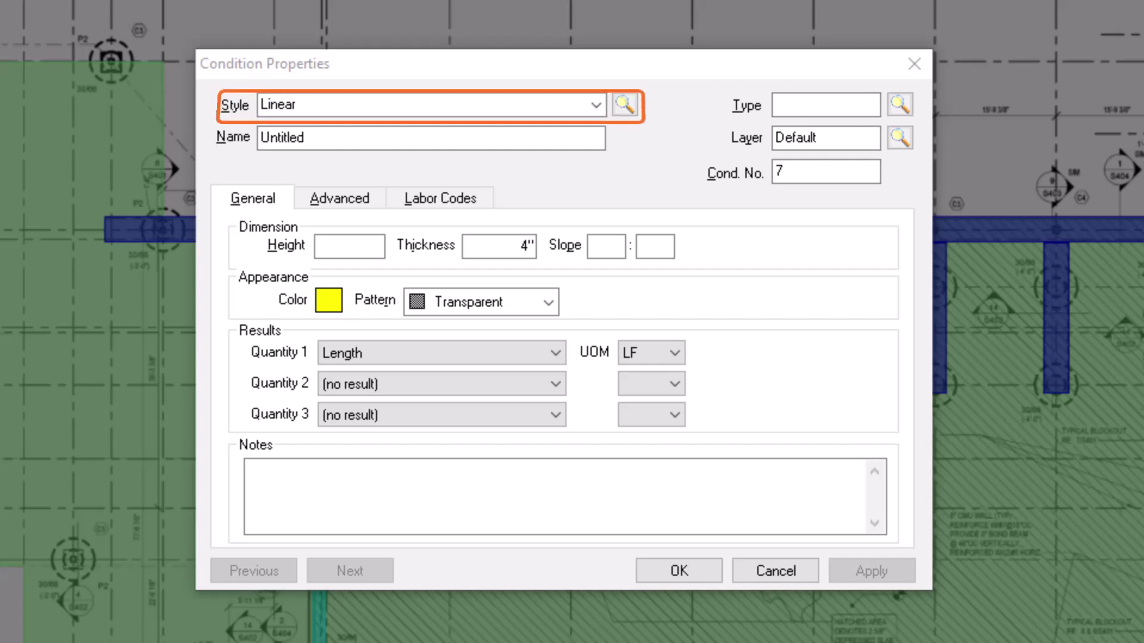
pyautogui.click(595, 105)
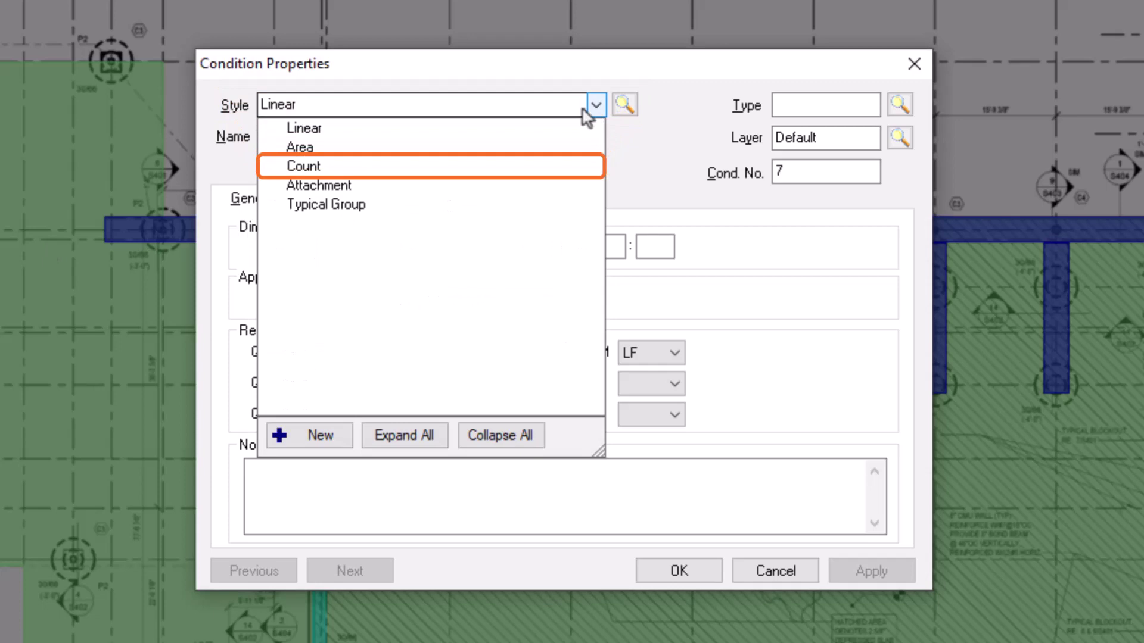
pyautogui.click(523, 172)
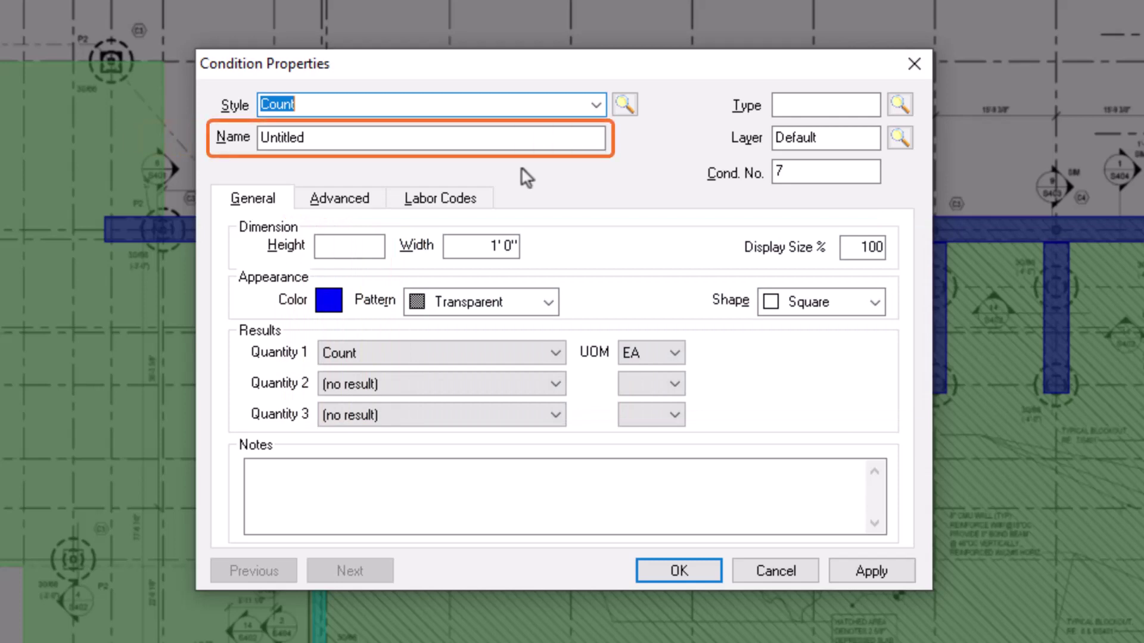
# Step: Replace the placeholder name with 'Column Footing'
pyautogui.click(462, 140)
pyautogui.press('BackSpace')
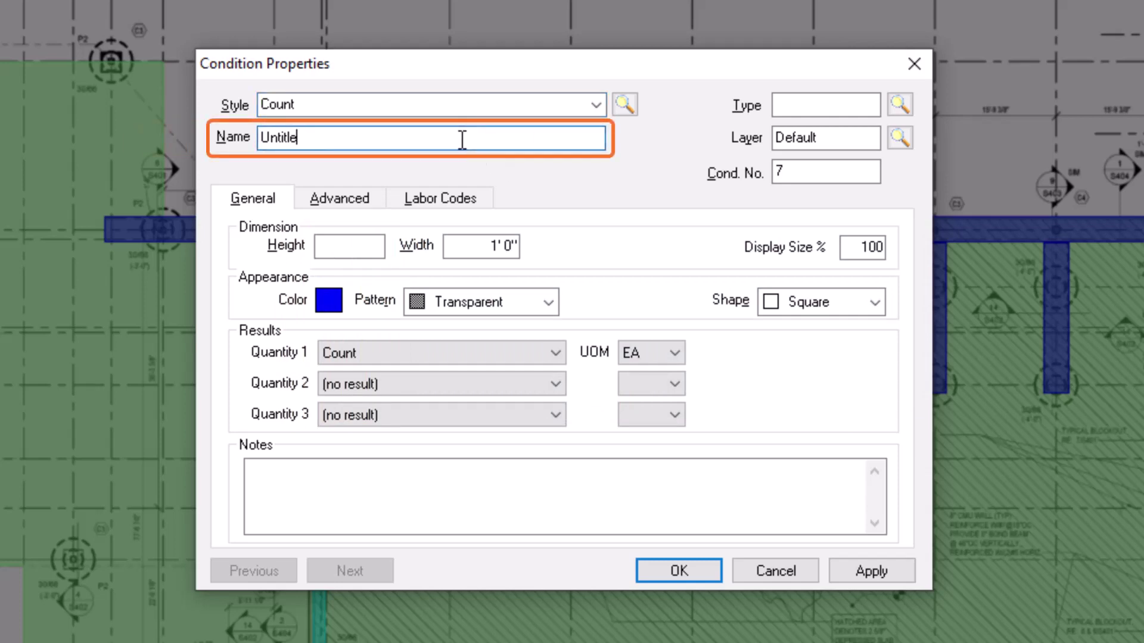
pyautogui.press('BackSpace')
pyautogui.press('BackSpace')
pyautogui.press('BackSpace')
pyautogui.press('BackSpace')
pyautogui.press('BackSpace')
pyautogui.press('BackSpace')
pyautogui.press('BackSpace')
pyautogui.write('Co')
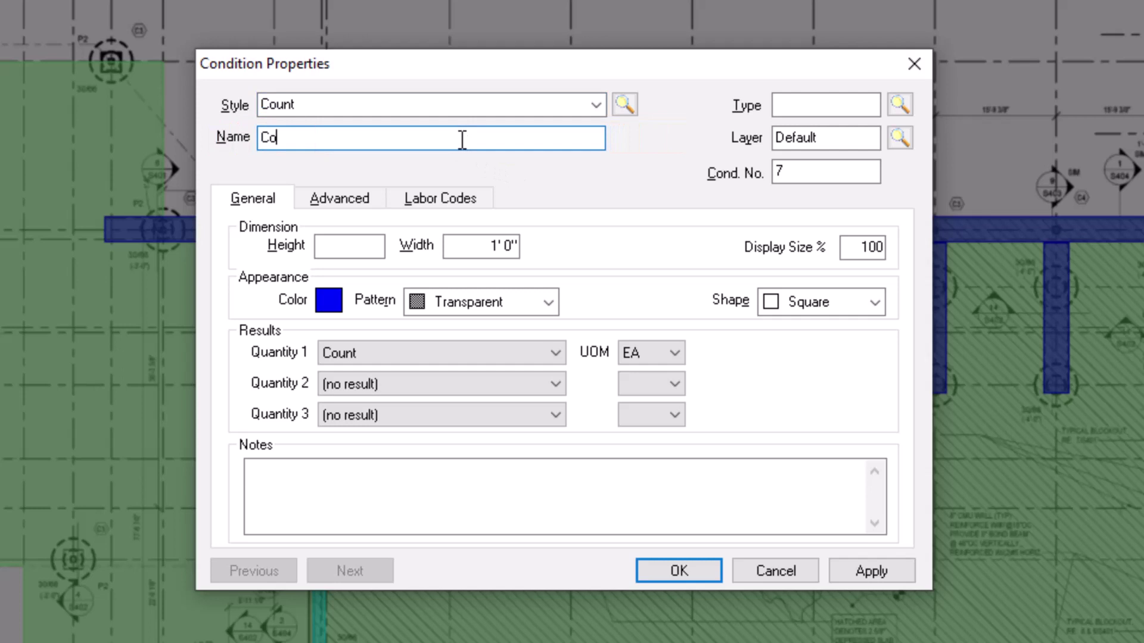
pyautogui.write('lumn Footing')
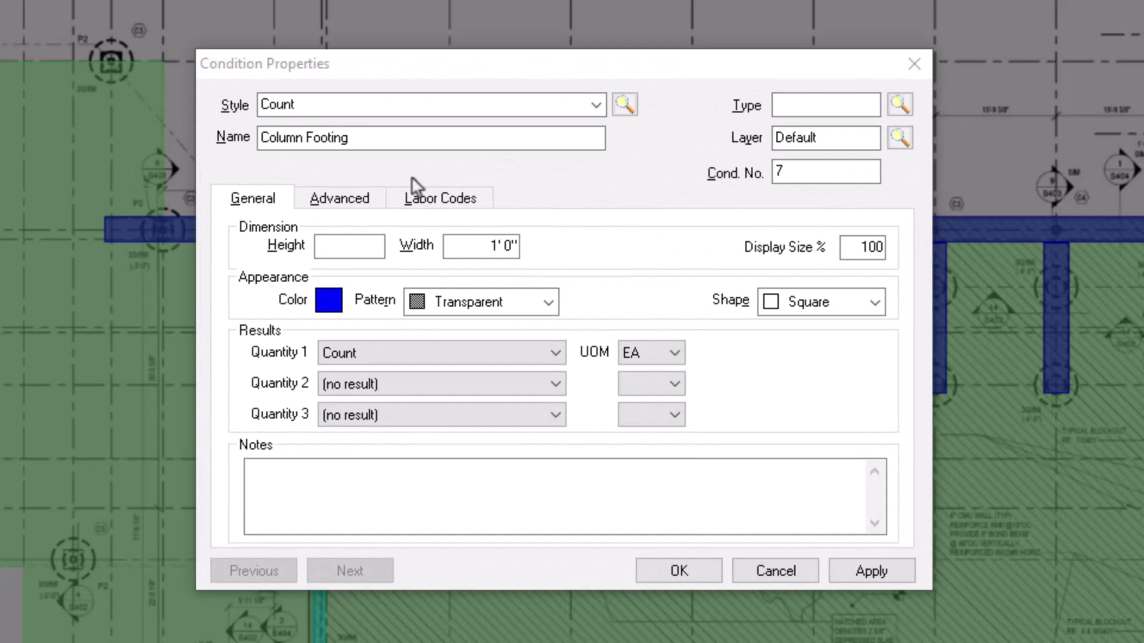
# Step: Set the condition type to Footings and the layer to Pad/Column Footings
pyautogui.click(788, 109)
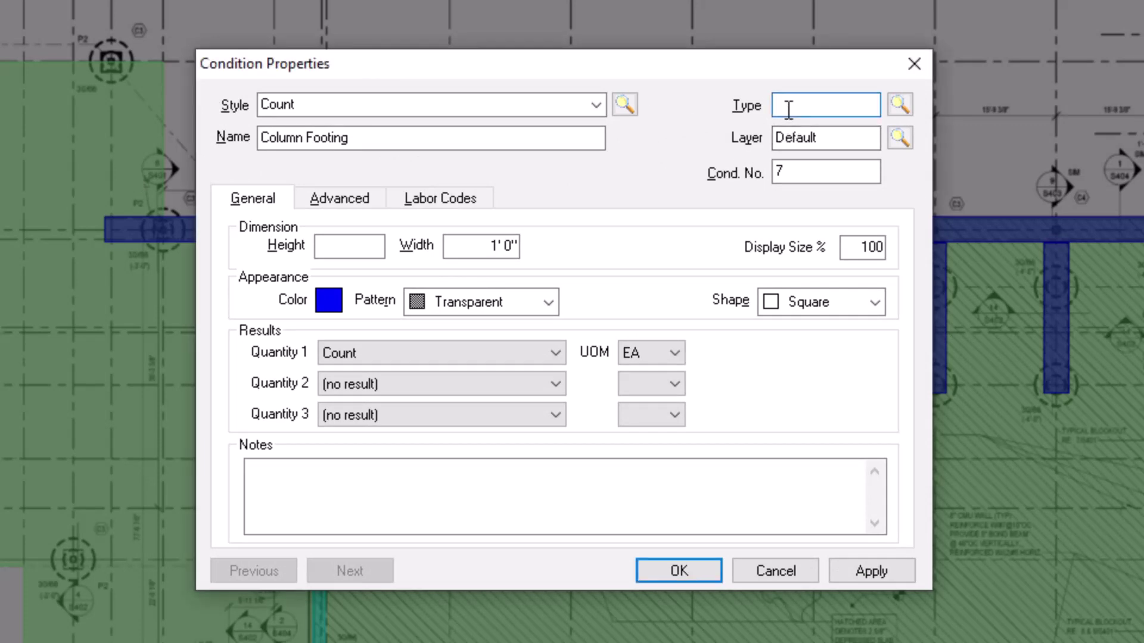
pyautogui.write('Footings')
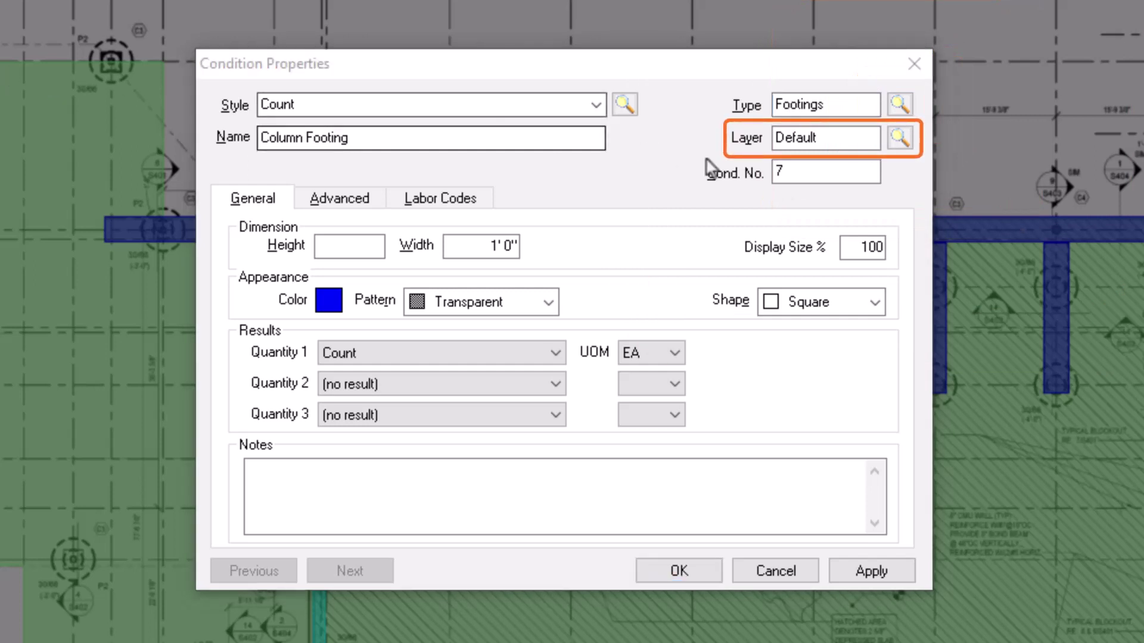
pyautogui.click(807, 145)
pyautogui.moveTo(830, 140); pyautogui.dragTo(727, 146)
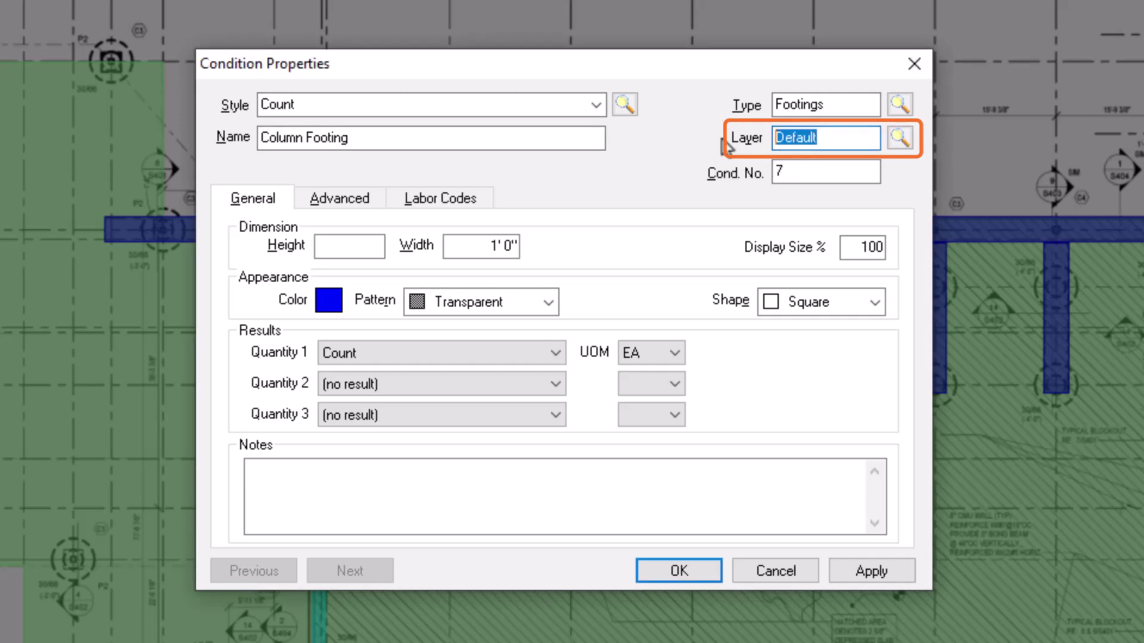
pyautogui.write('Footings')
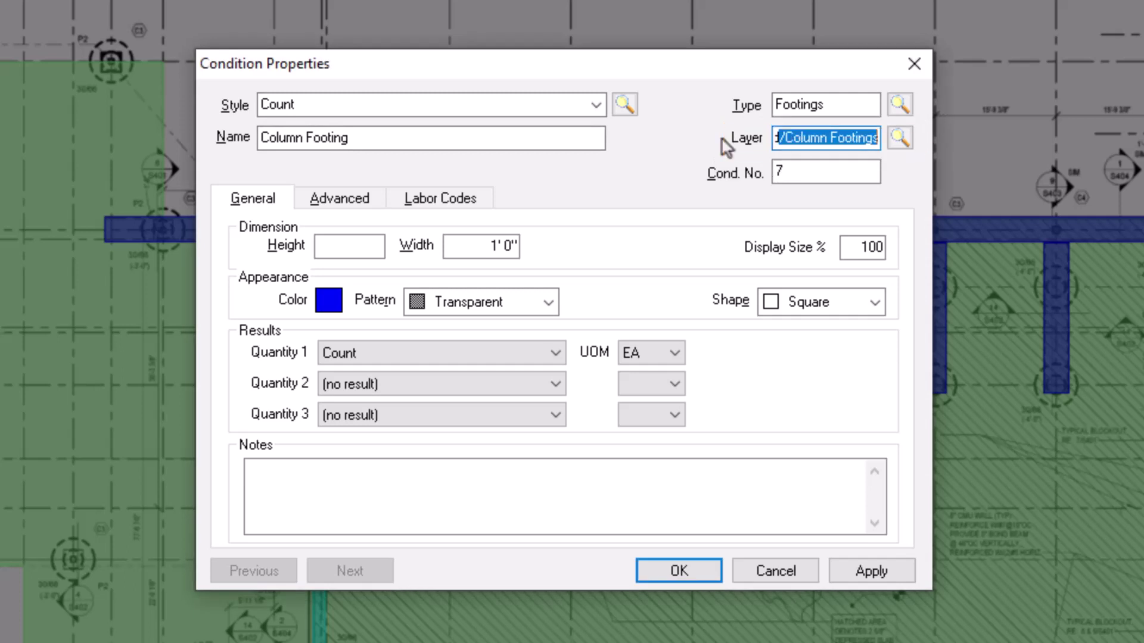
pyautogui.press('Tab')
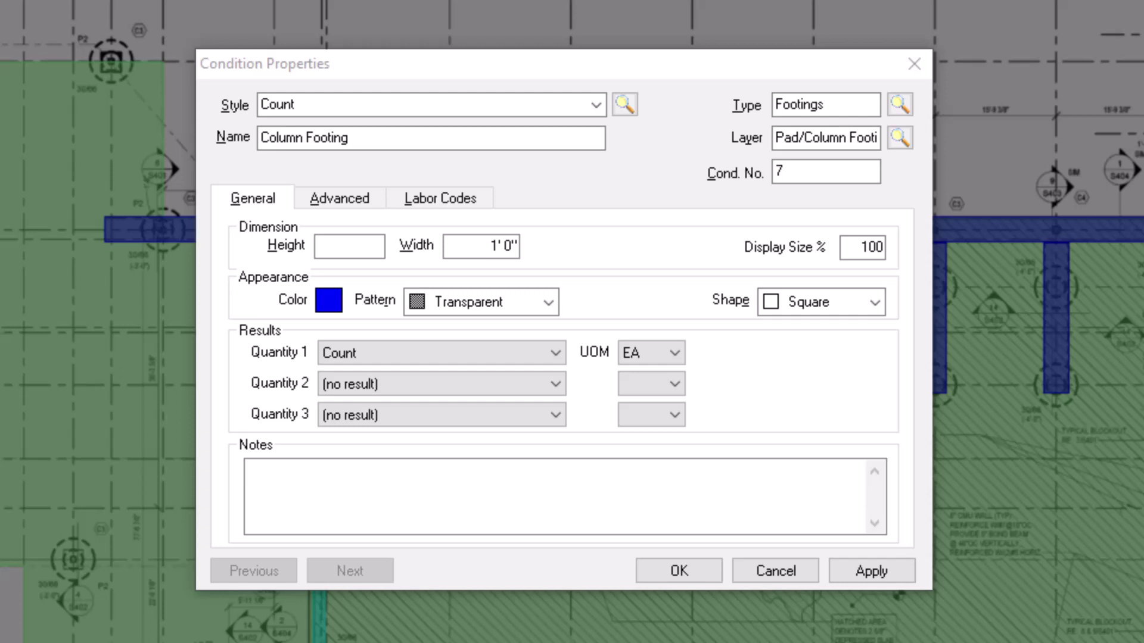
# Step: Change the Column Footing marker shape from Square to Circle
pyautogui.click(875, 302)
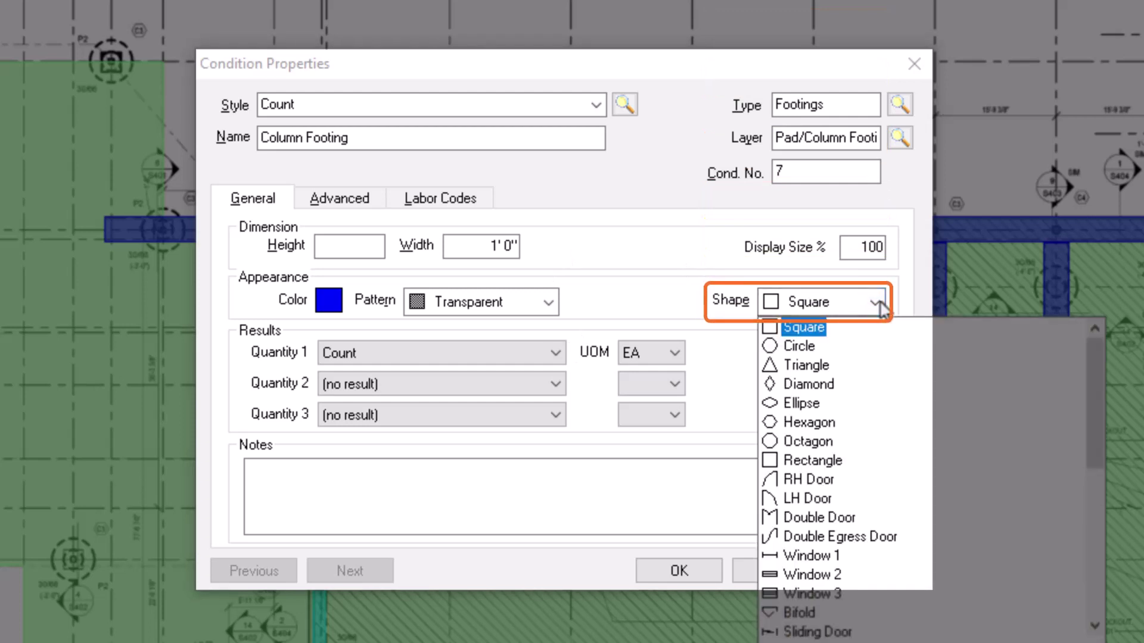
pyautogui.click(852, 464)
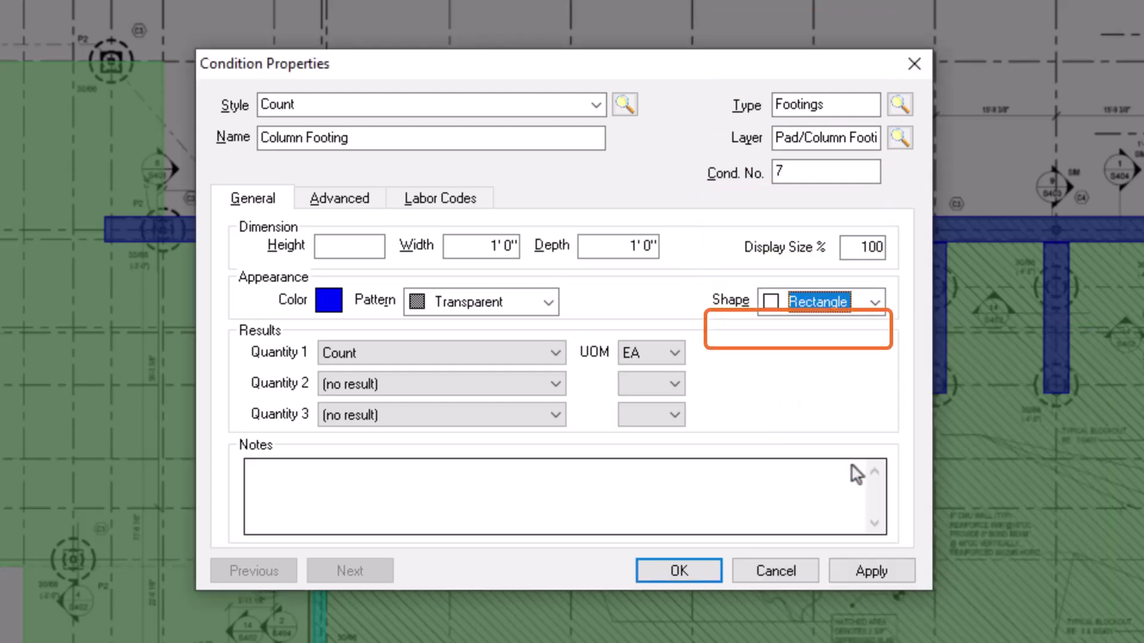
pyautogui.click(876, 304)
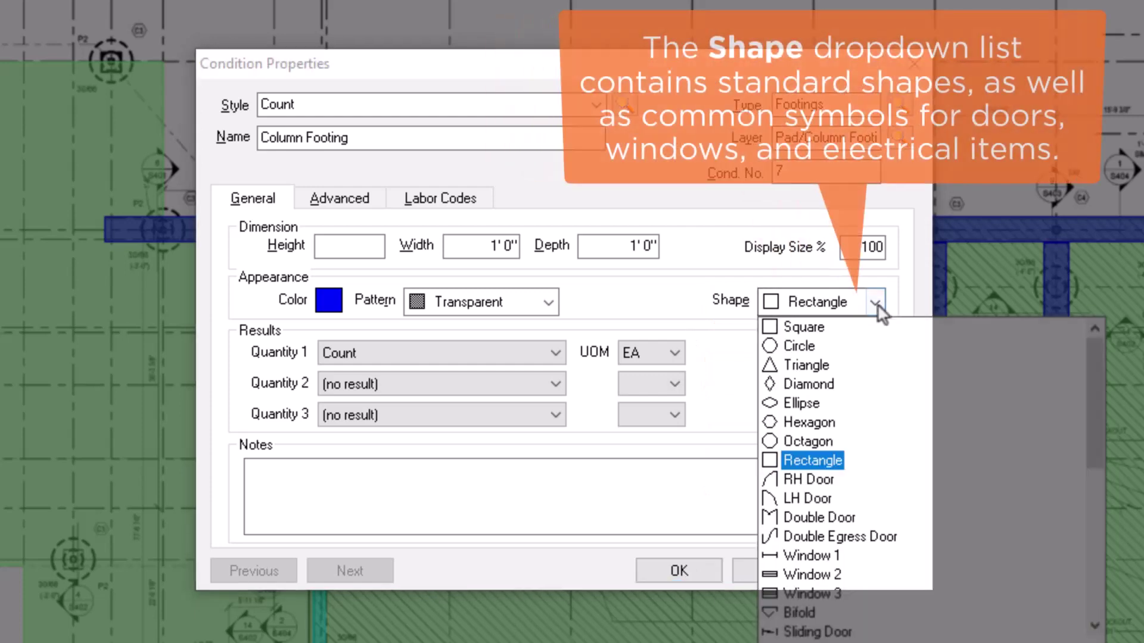
pyautogui.click(851, 351)
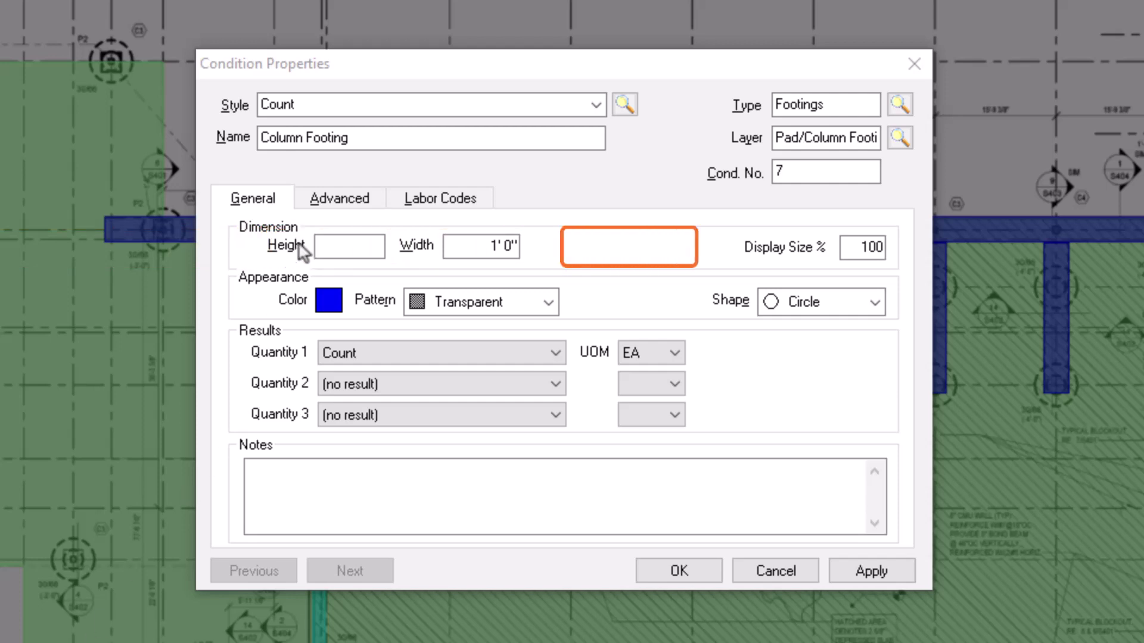
# Step: Enter Height 3'0" (300) and Width 2'6" (2 6) for the footing
pyautogui.click(327, 245)
pyautogui.write('300')
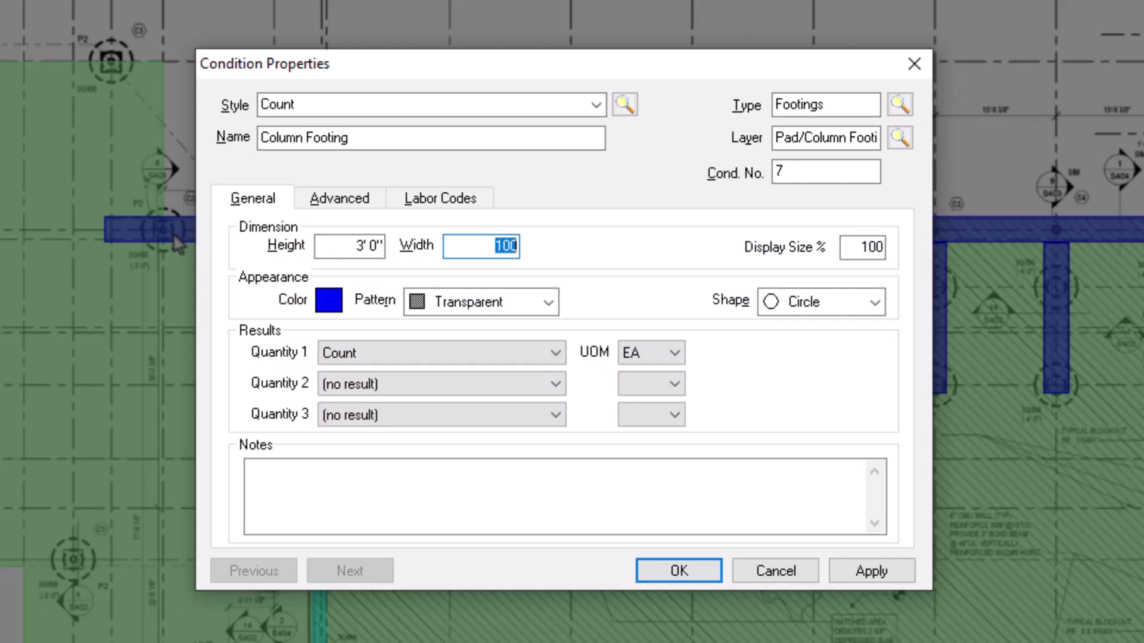
pyautogui.write('2 6')
pyautogui.press('Tab')
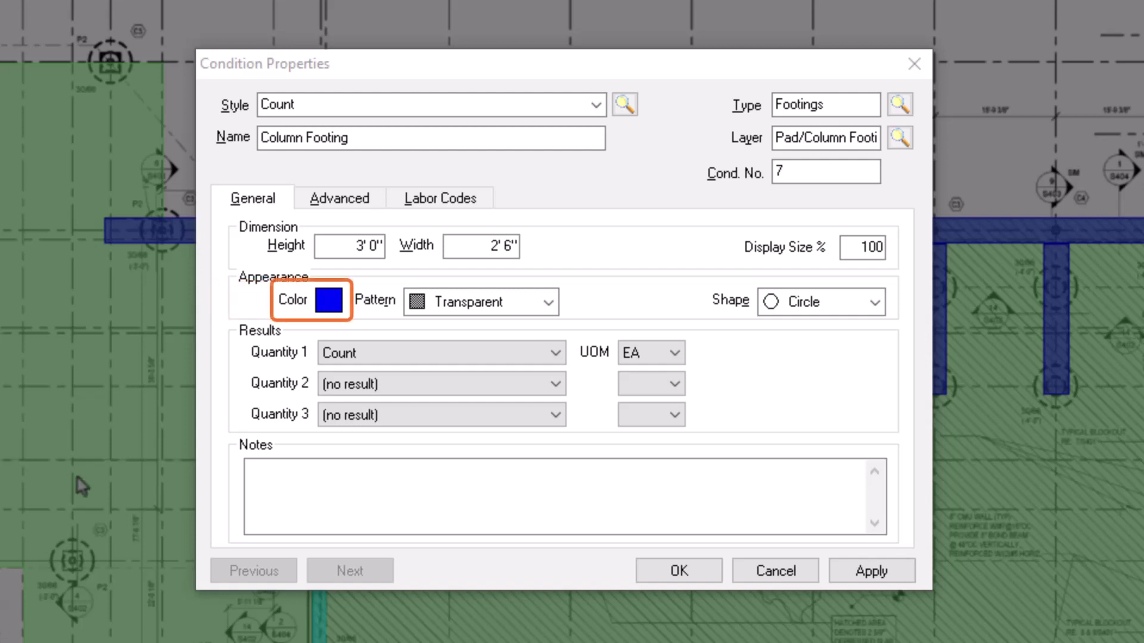
# Step: Set the condition colour to pink and keep the Transparent fill pattern
pyautogui.click(327, 300)
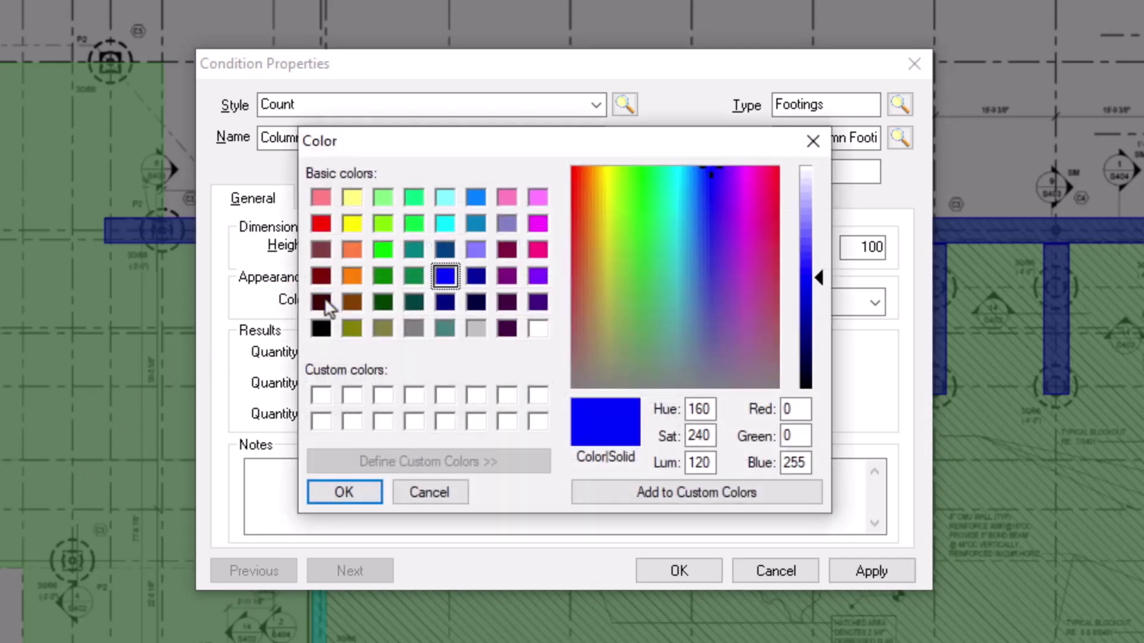
pyautogui.click(540, 250)
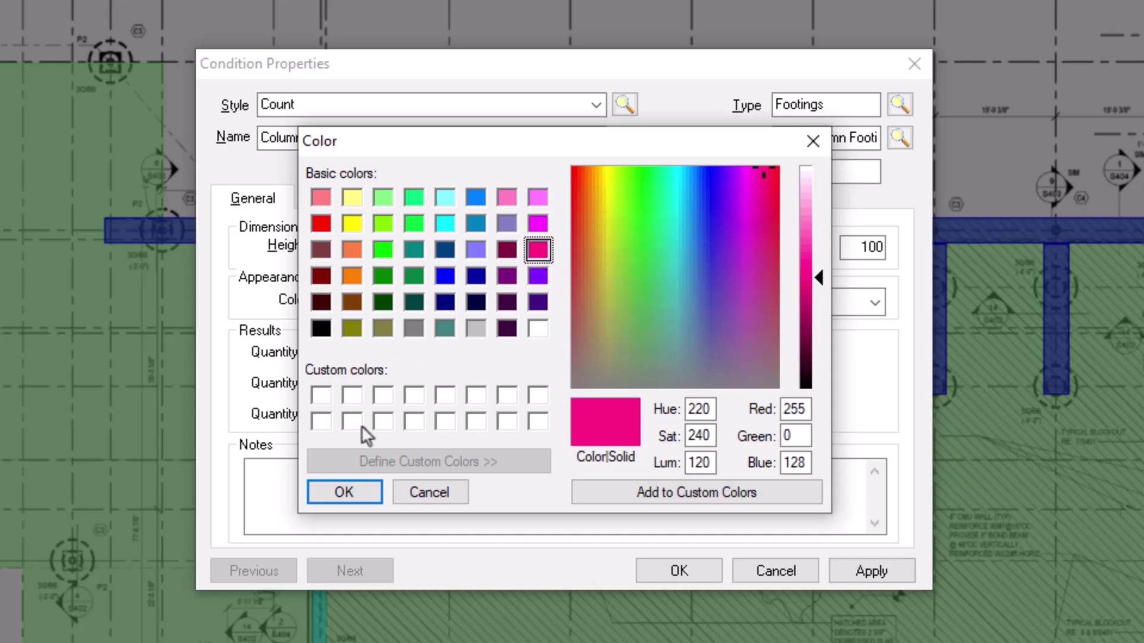
pyautogui.click(345, 492)
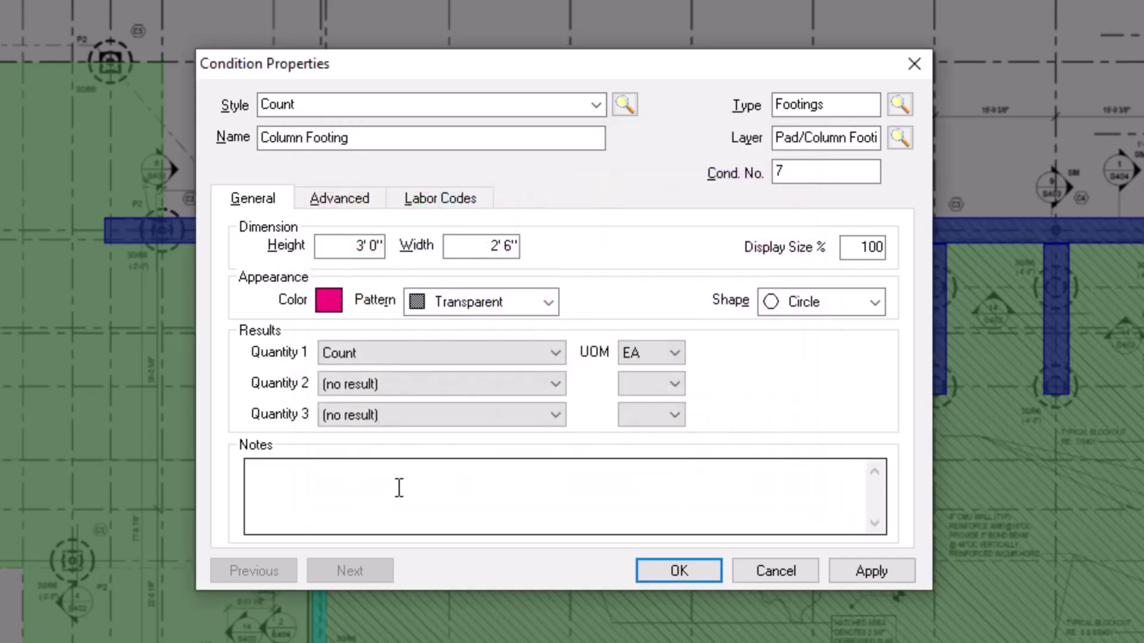
pyautogui.click(547, 302)
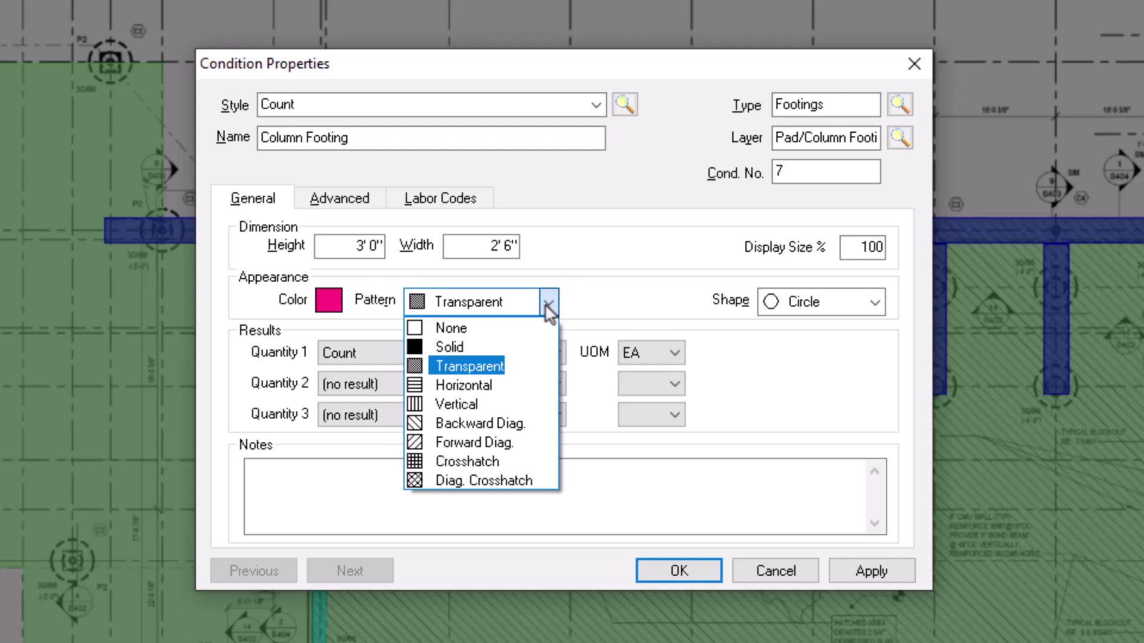
pyautogui.click(548, 304)
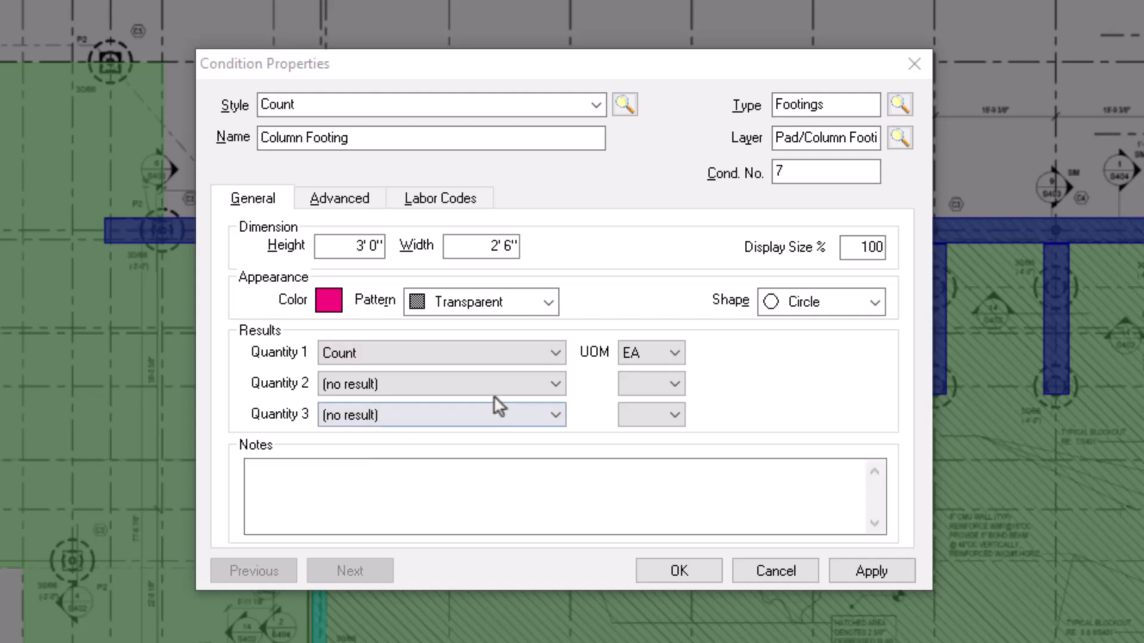
# Step: Keep Quantity 1 as Count and set Quantity 2 to Volume in CY
pyautogui.click(552, 355)
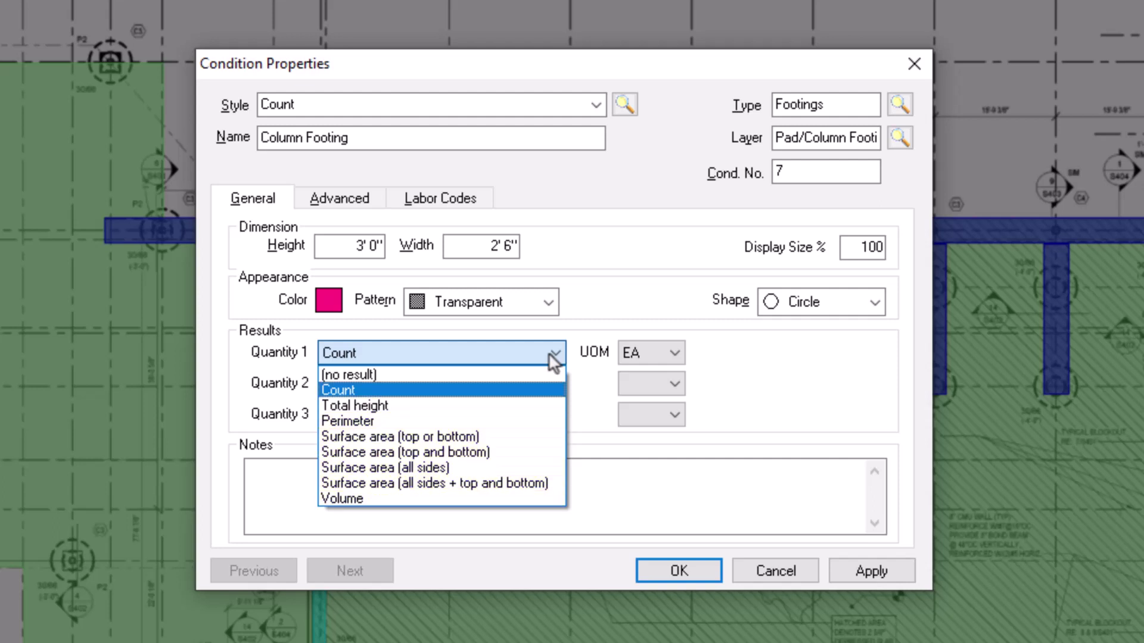
pyautogui.click(554, 355)
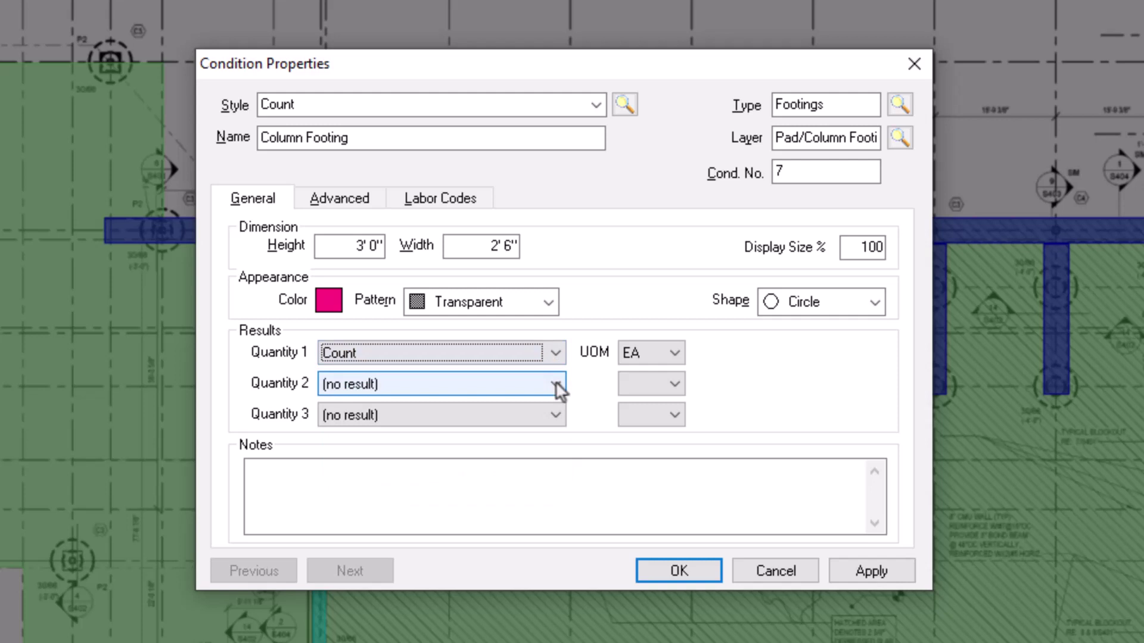
pyautogui.click(555, 382)
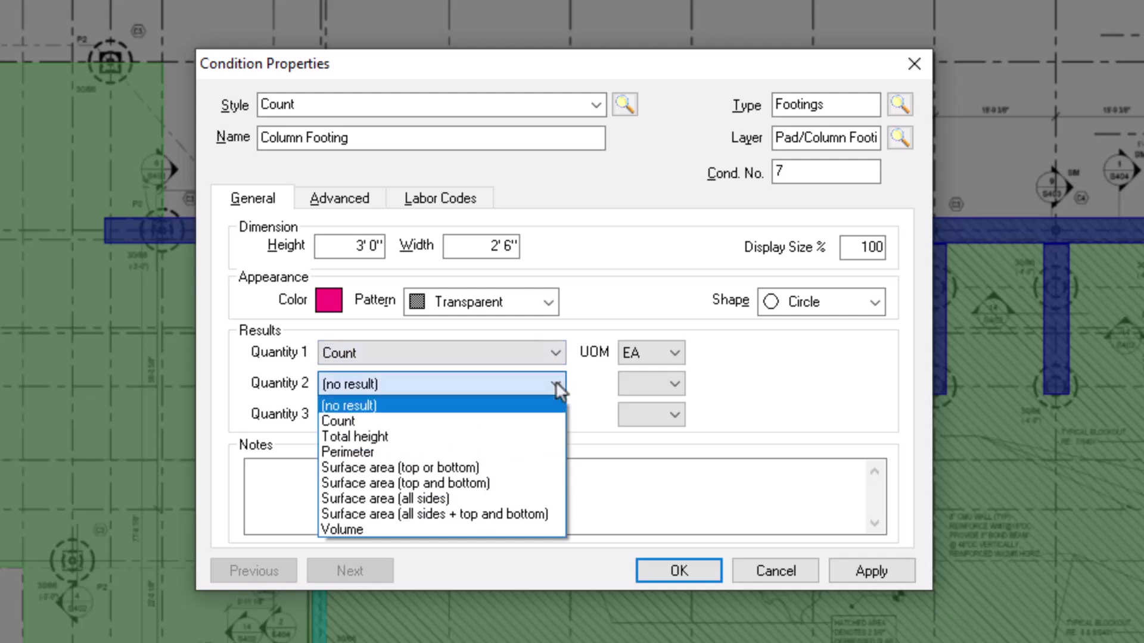
pyautogui.click(494, 531)
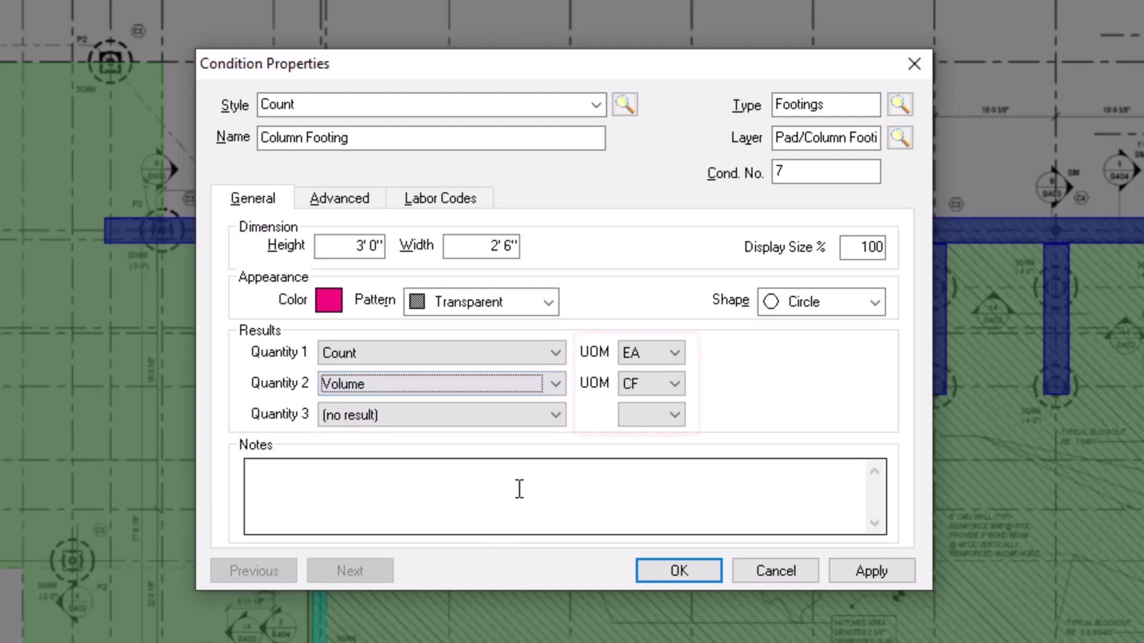
pyautogui.click(674, 384)
pyautogui.click(653, 419)
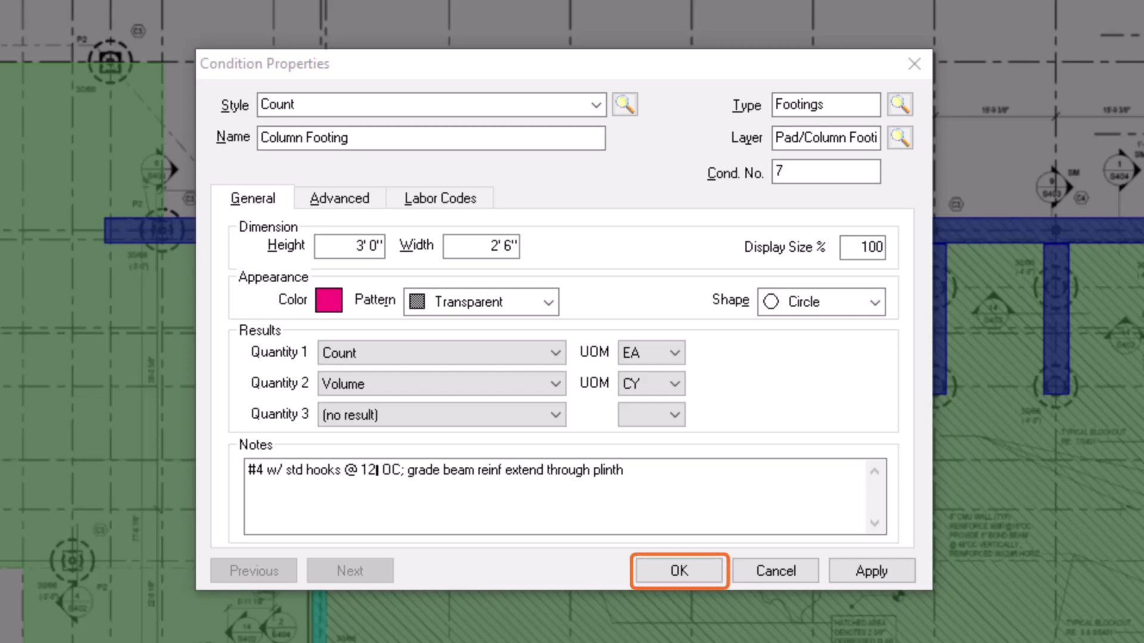
# Step: Confirm Condition Properties with OK to save Column Footing under Footings
pyautogui.click(678, 576)
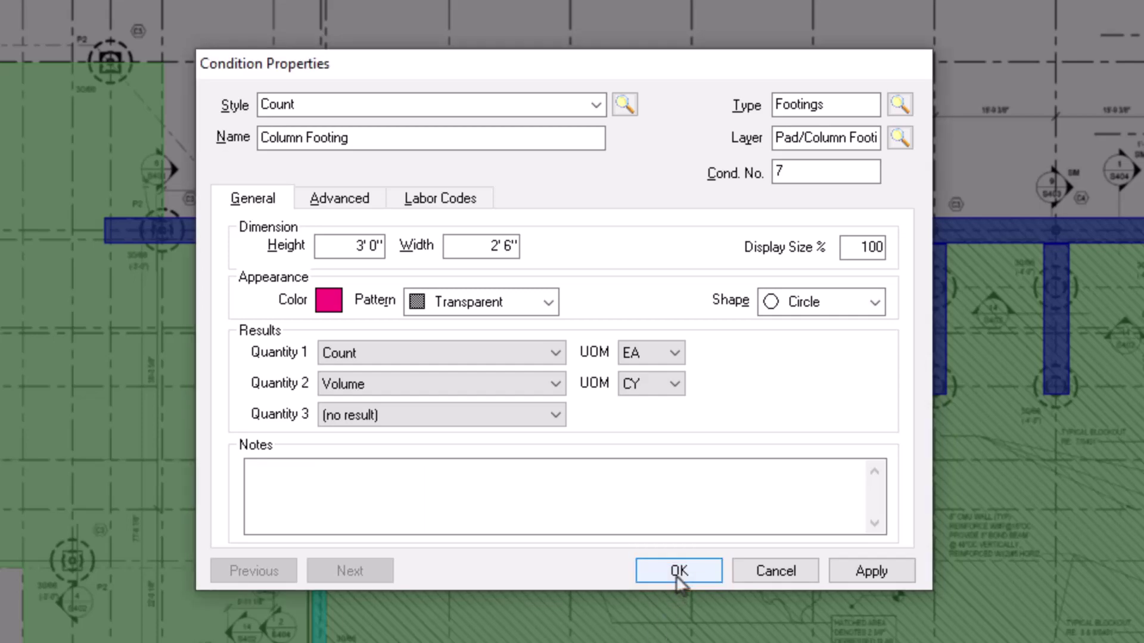